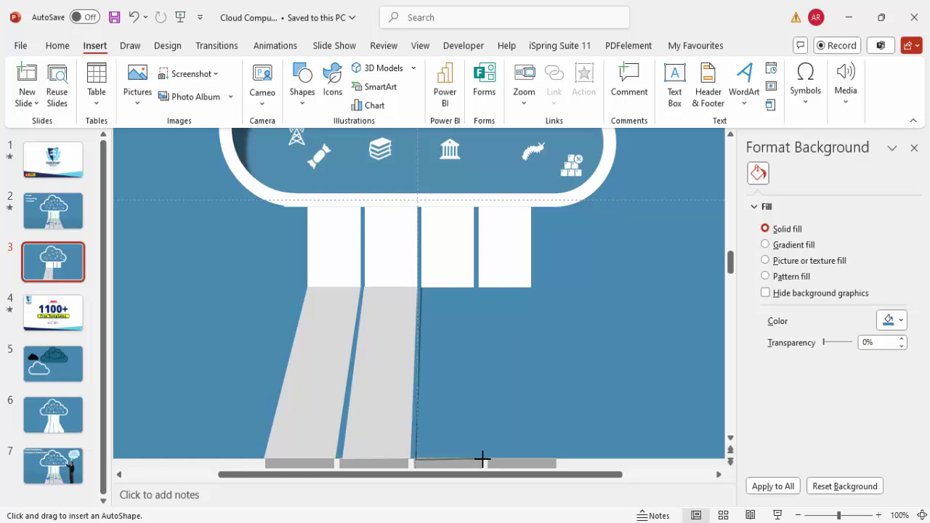
- Close the badly drawn lane outline and delete it
click(482, 459)
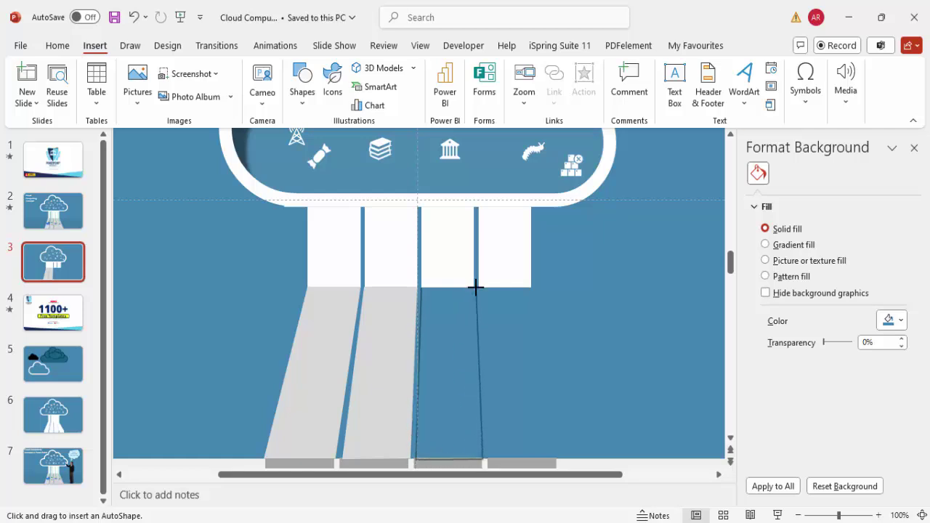
click(425, 290)
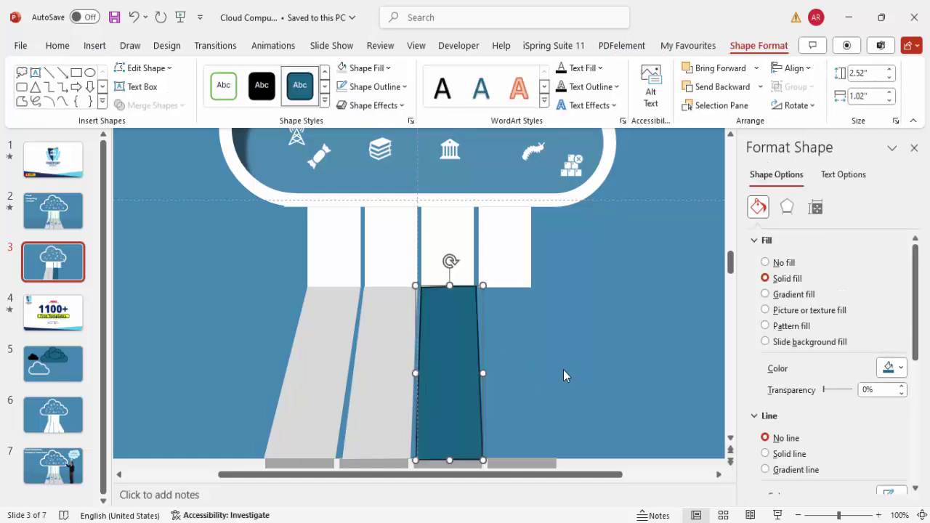
key(Delete)
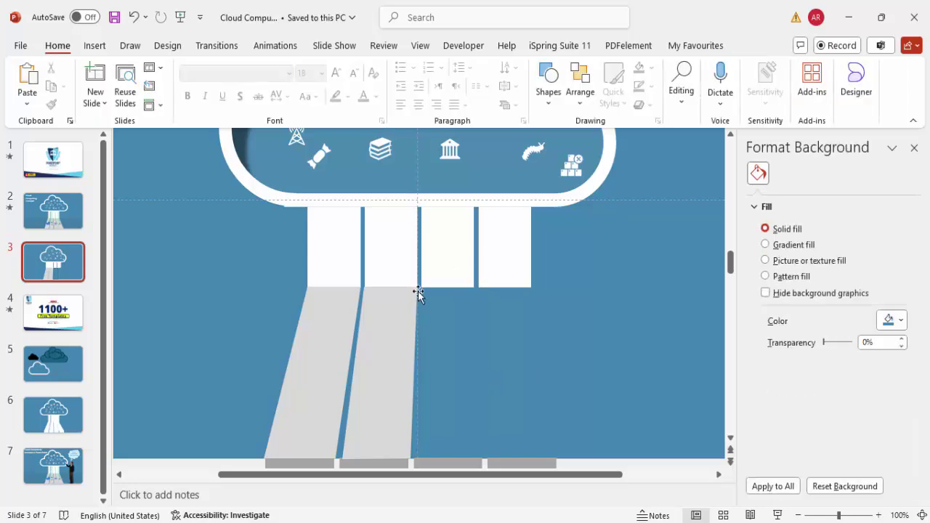
- Redraw the third lane as a freeform quadrilateral beneath the third pillar
click(94, 45)
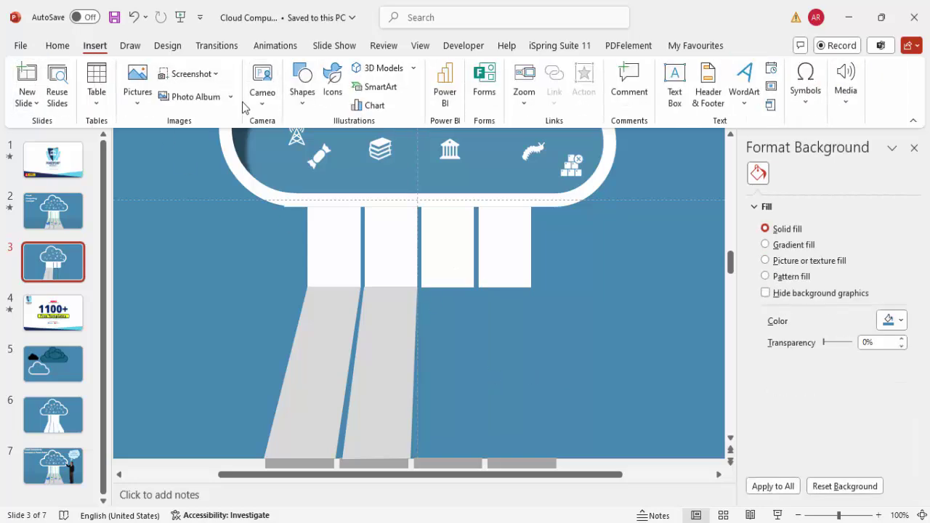
click(299, 100)
click(433, 199)
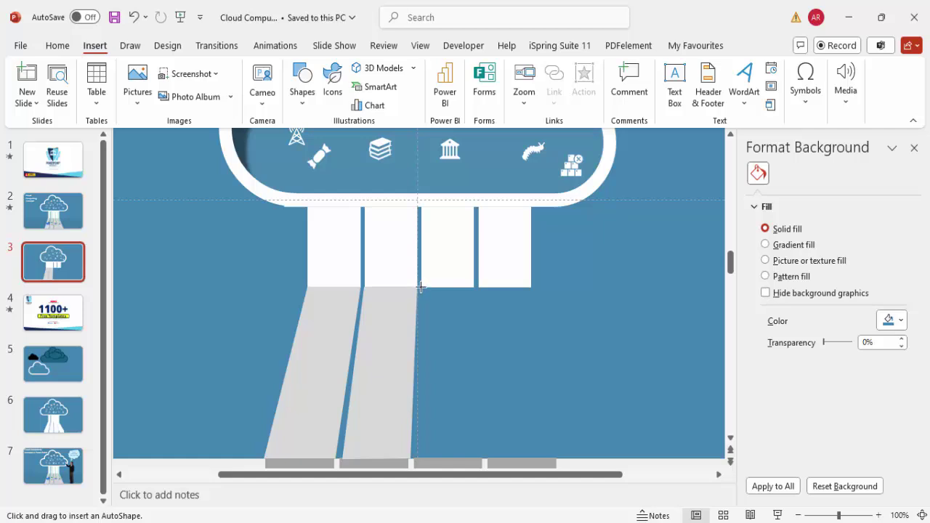
click(473, 287)
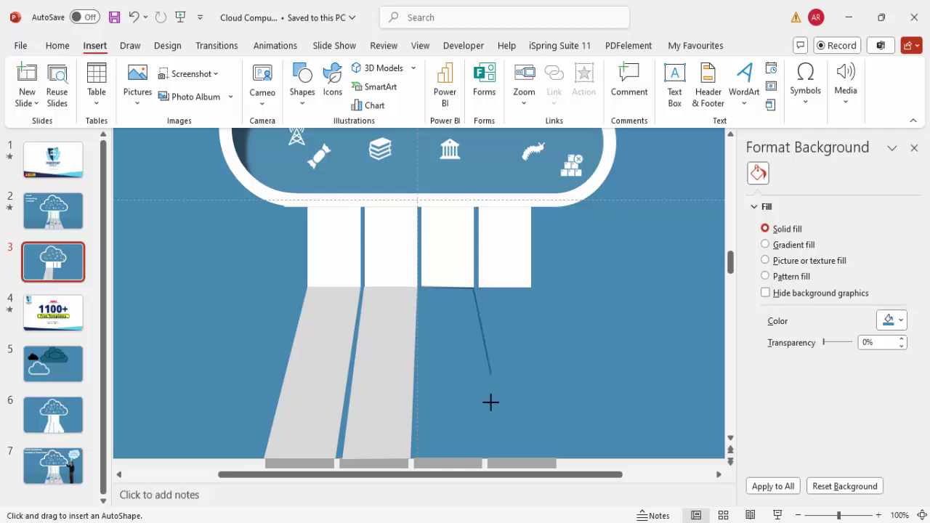
click(482, 459)
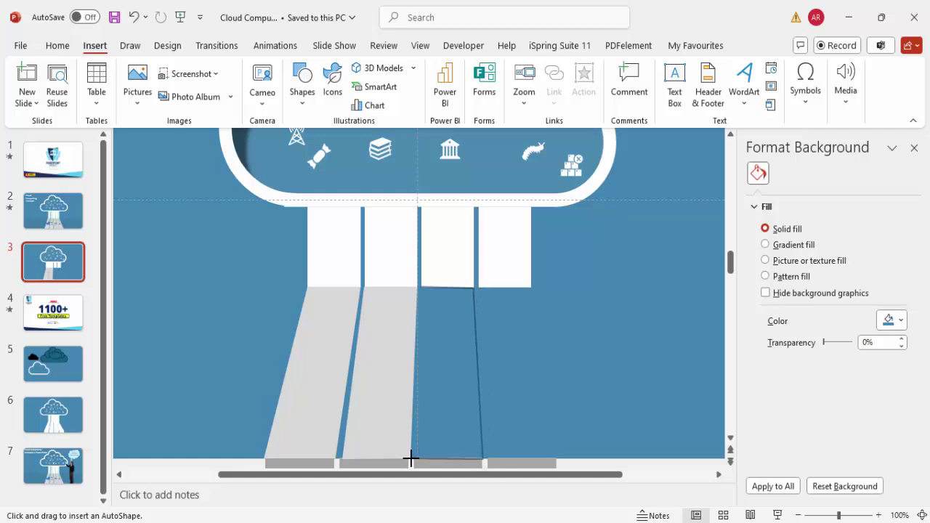
click(414, 459)
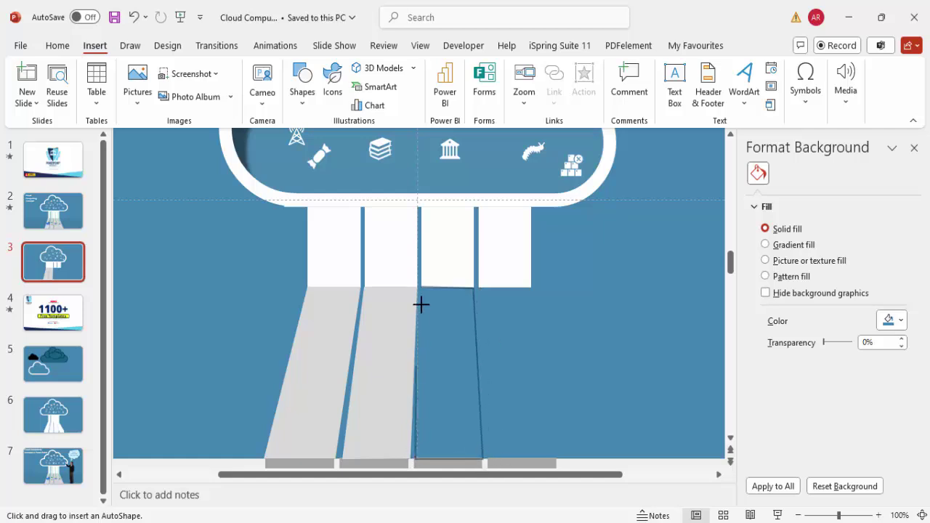
click(422, 287)
click(421, 286)
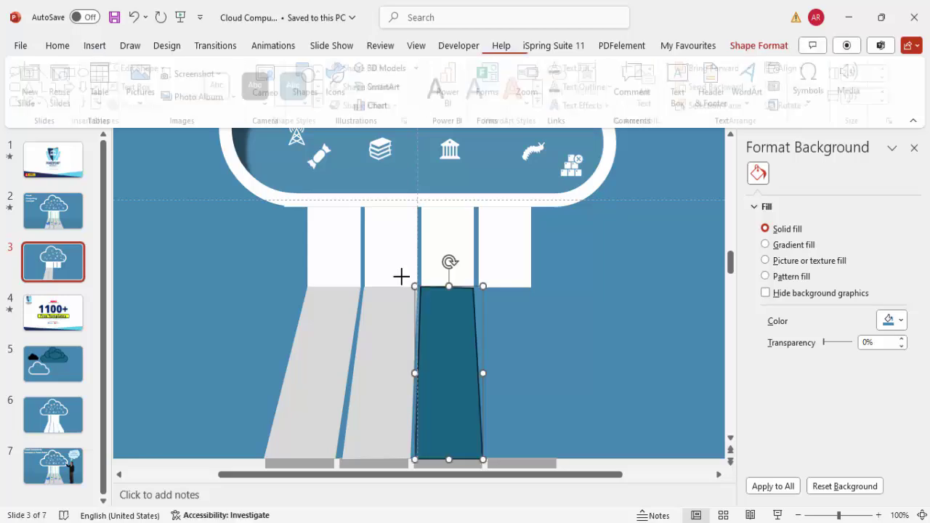
- Make the new lane light grey and stretch its top edge up to the pillar
click(342, 68)
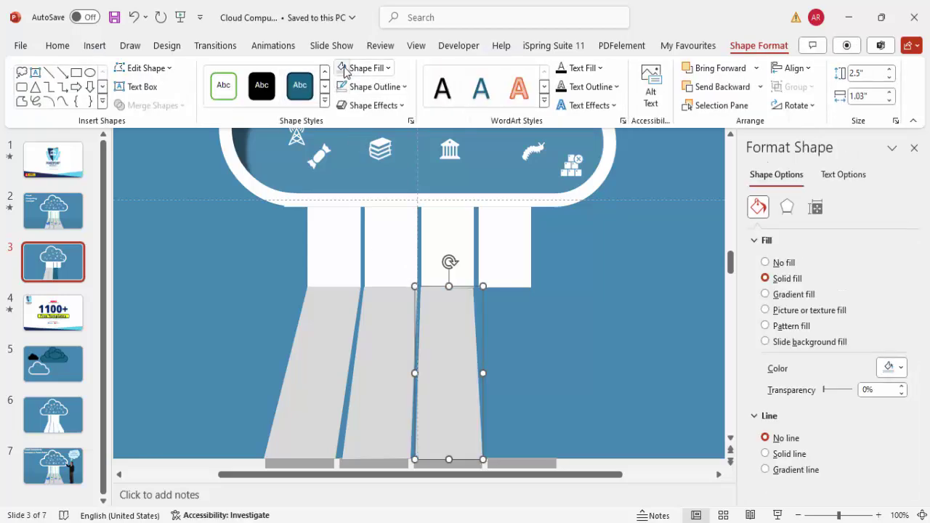
click(519, 362)
click(451, 319)
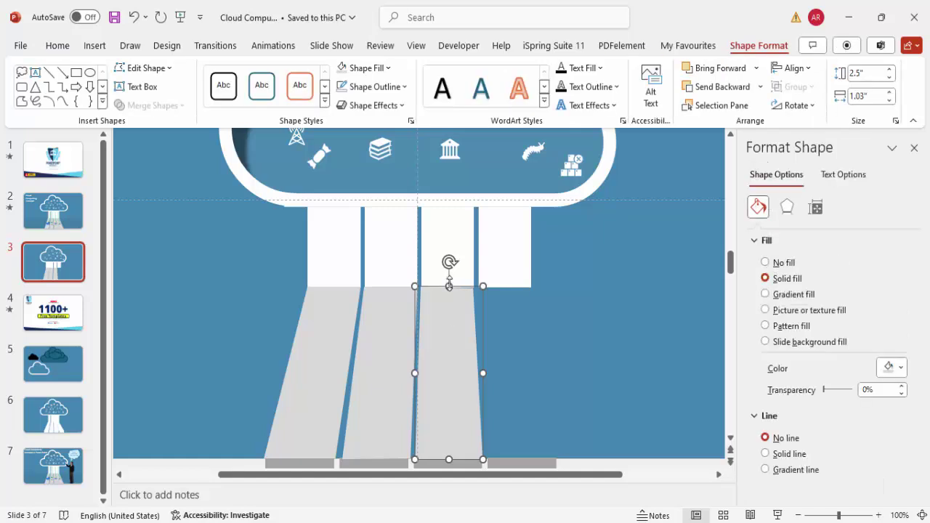
drag(449, 286, 449, 281)
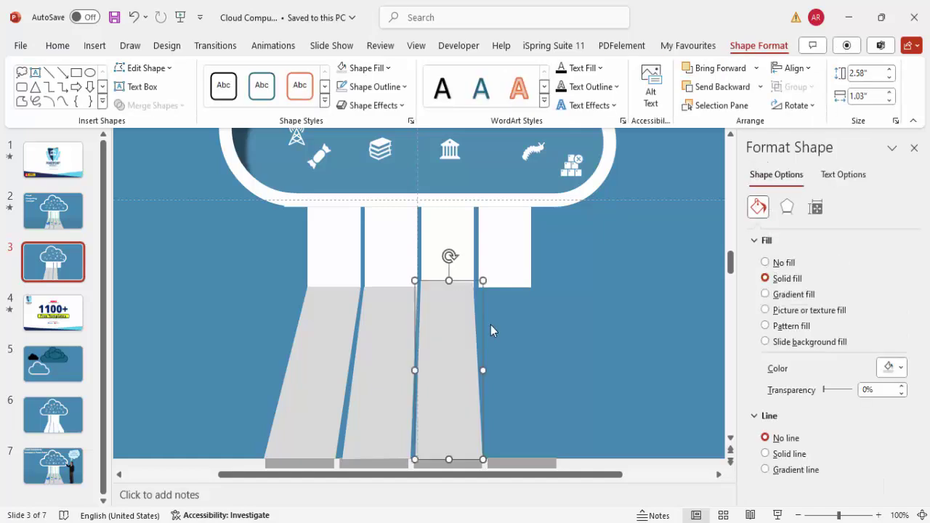
- Draw a freeform fourth lane beneath the last pillar
click(95, 46)
click(302, 83)
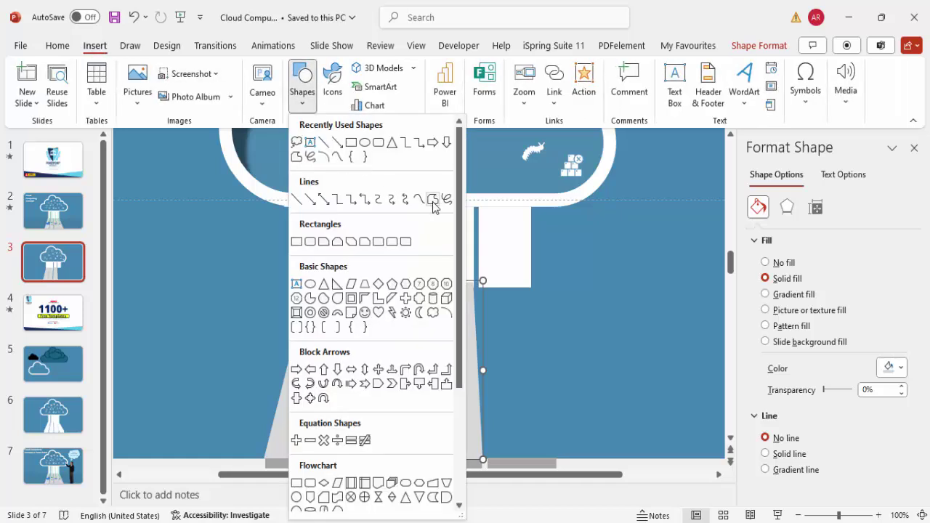
click(432, 200)
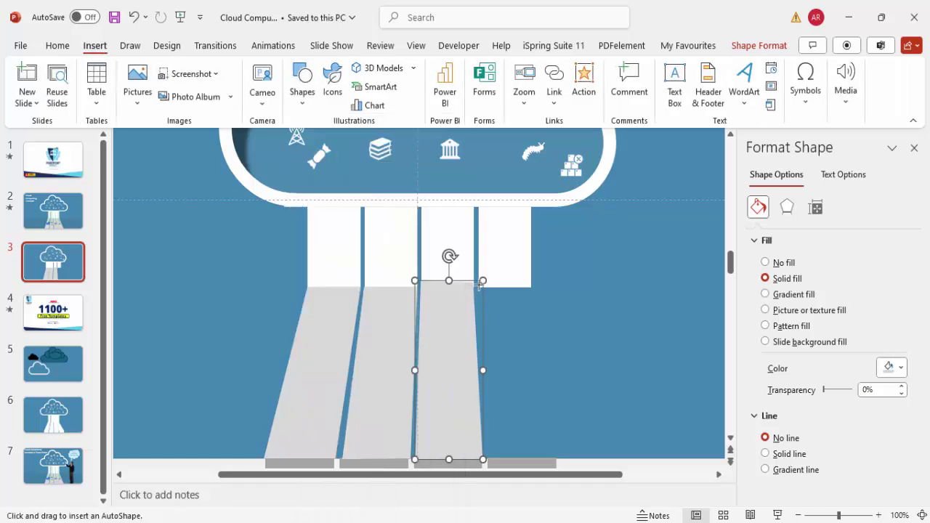
mouse_move(479, 287)
mouse_down()
mouse_move(488, 461)
mouse_move(557, 456)
mouse_move(531, 284)
mouse_move(479, 287)
mouse_up()
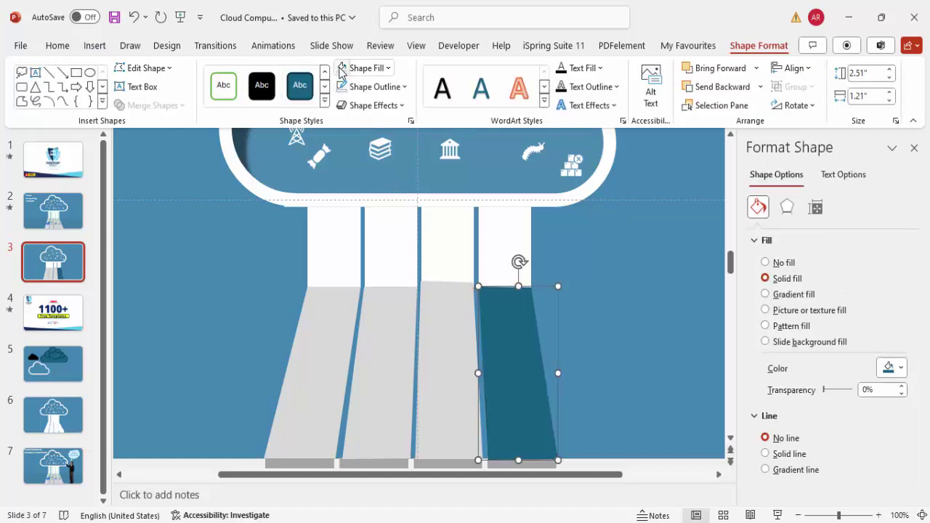
- Make the fourth lane light grey and send all four lanes to the back
click(341, 67)
click(320, 341)
shift+click(383, 331)
shift+click(438, 331)
shift+click(501, 328)
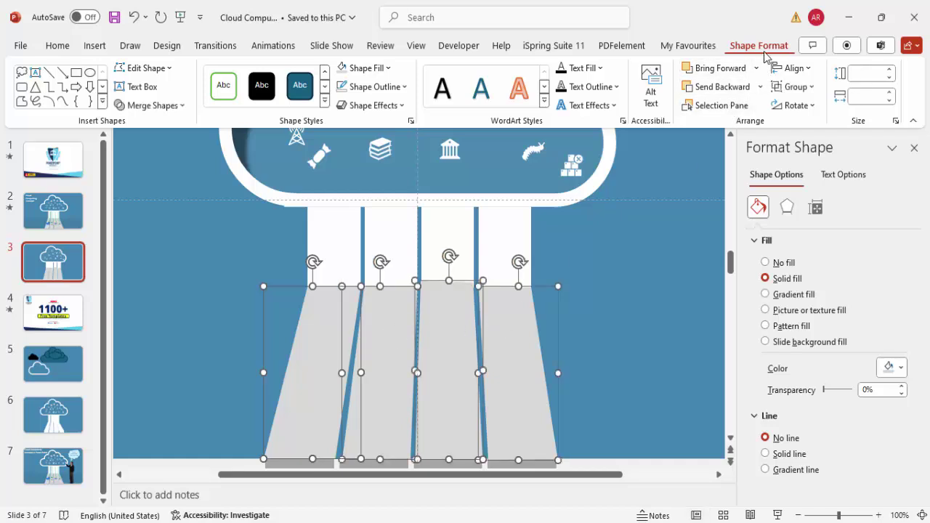
click(760, 86)
click(724, 126)
- Delete the small bottom bar on the right
click(629, 270)
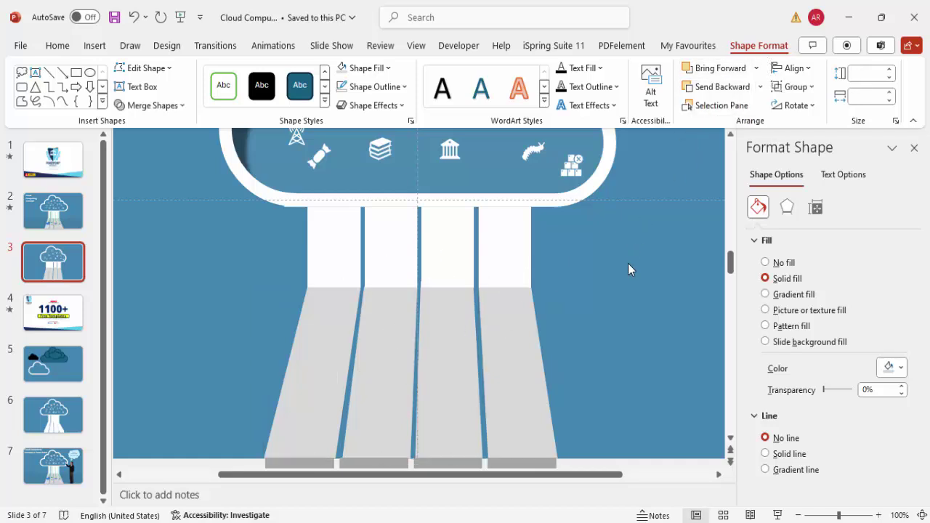
click(550, 464)
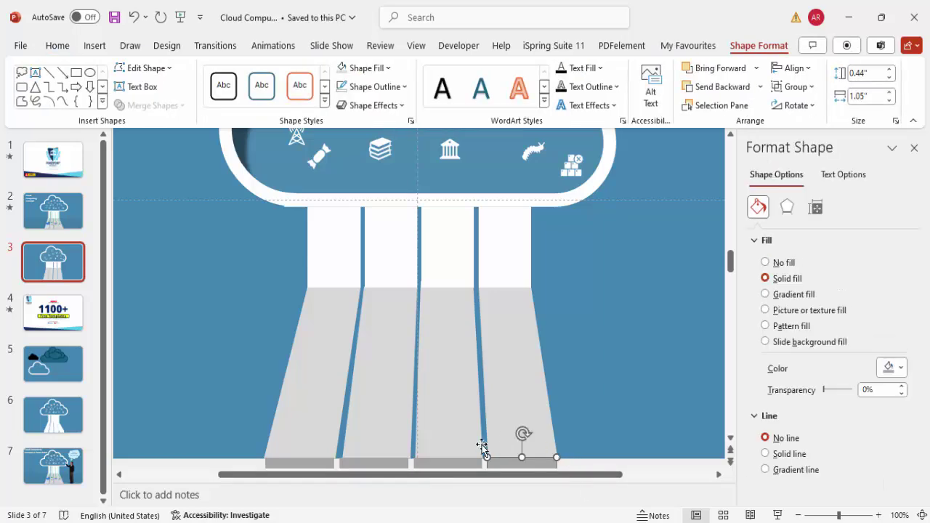
key(Delete)
- Delete the remaining three small grey bars beneath the lanes
click(798, 515)
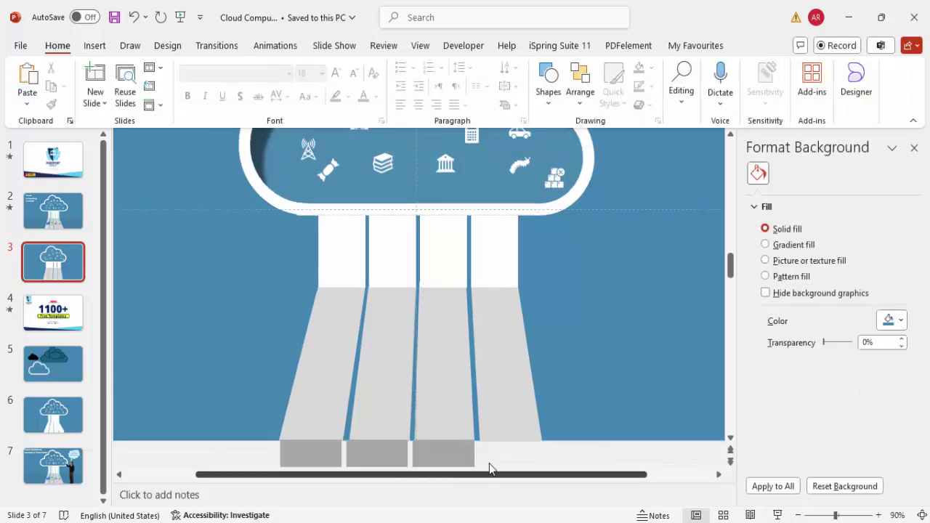
click(444, 454)
key(Delete)
click(363, 453)
key(Delete)
click(308, 465)
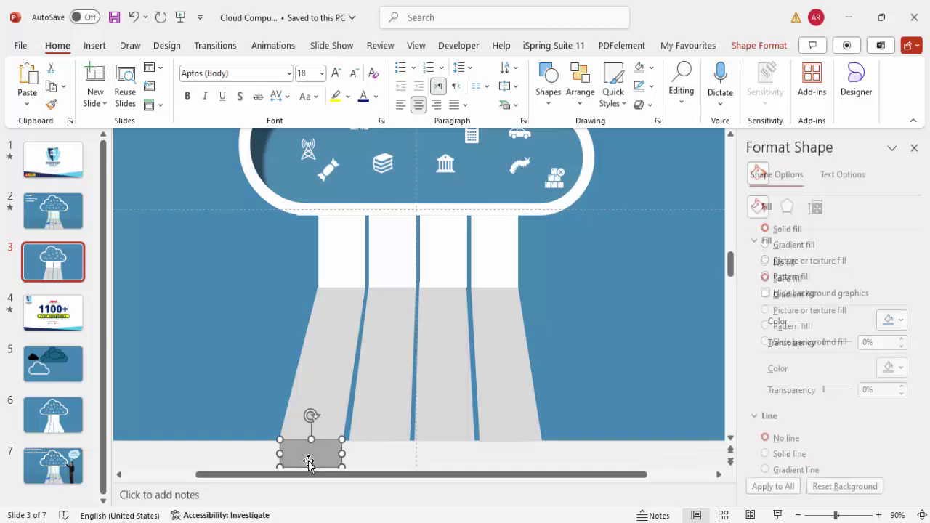
key(Delete)
- Fit the whole slide in the window and choose the rectangle shape
click(921, 515)
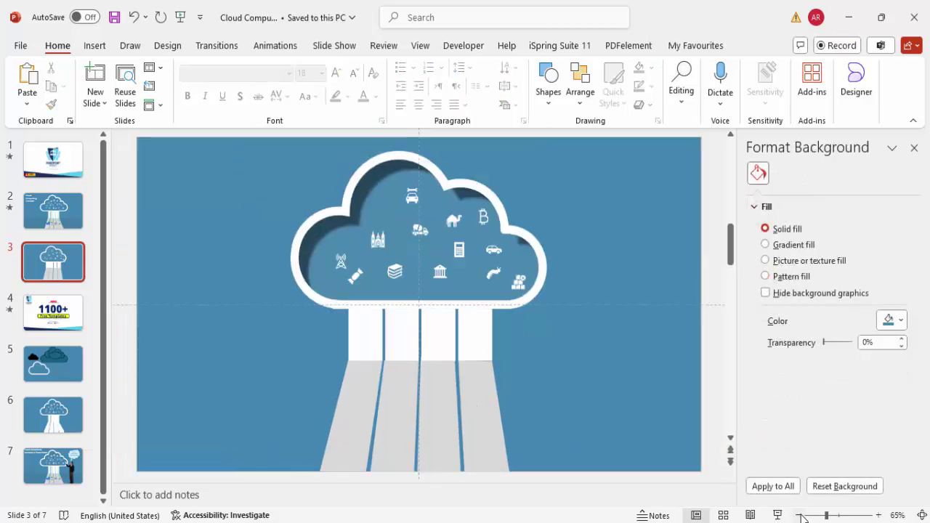
click(94, 45)
click(300, 109)
click(295, 242)
- Draw a borderless blue rectangle across the lower slide, its top at the pillars' base
drag(135, 345, 696, 472)
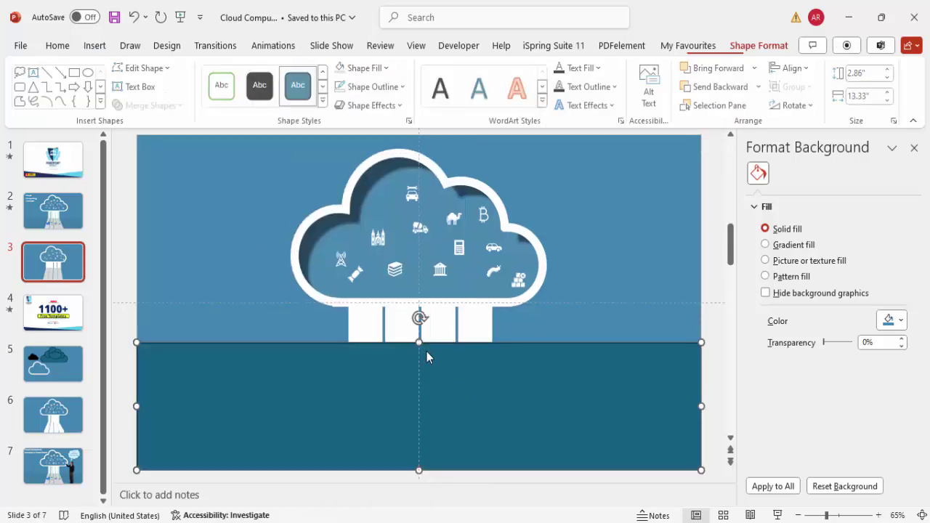
drag(418, 344, 423, 359)
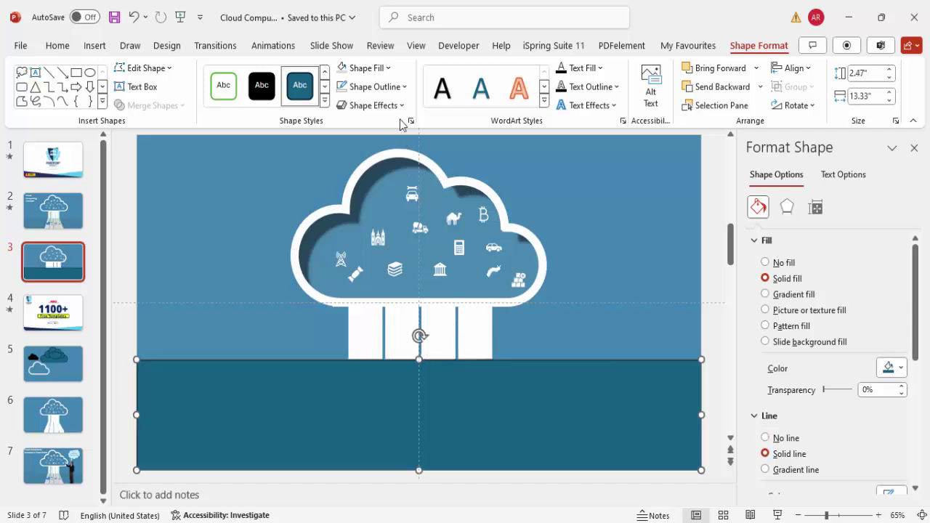
click(384, 87)
click(400, 322)
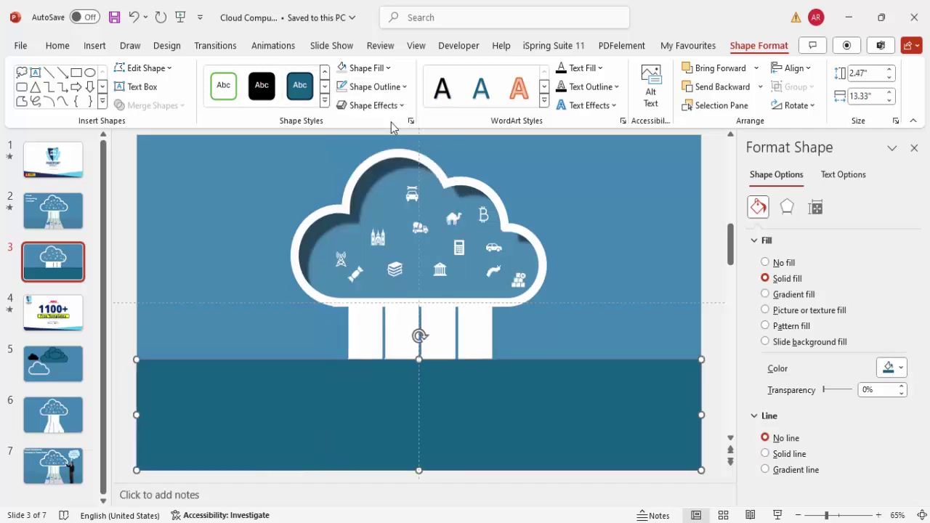
click(365, 68)
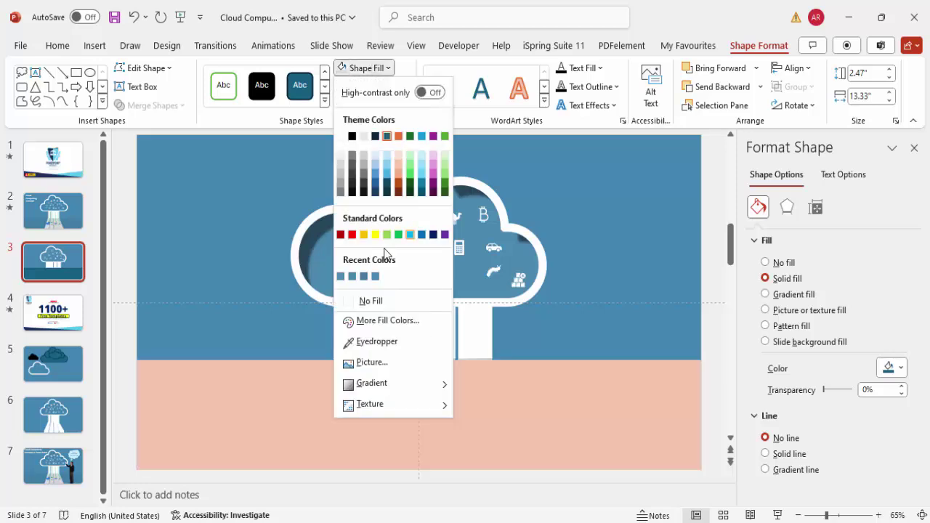
click(364, 277)
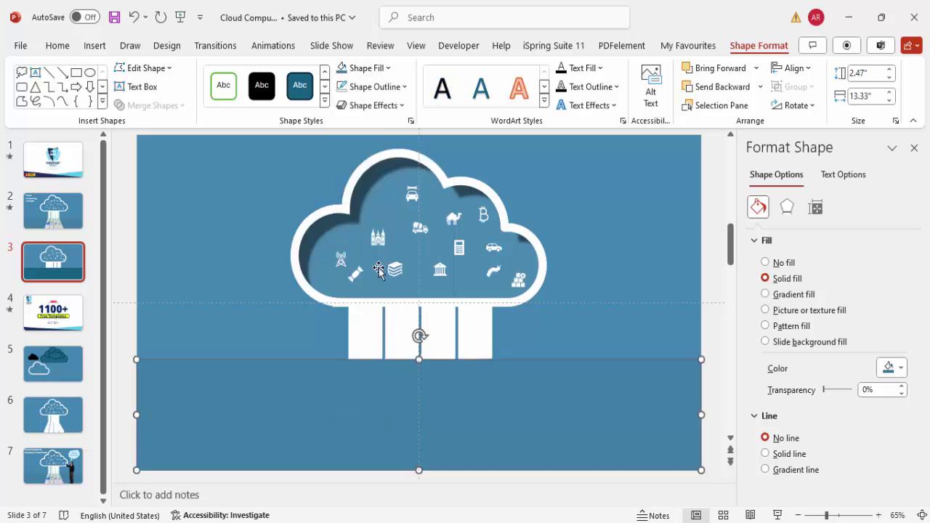
- Send the blue band to the back, behind the grey lanes
click(760, 87)
click(743, 129)
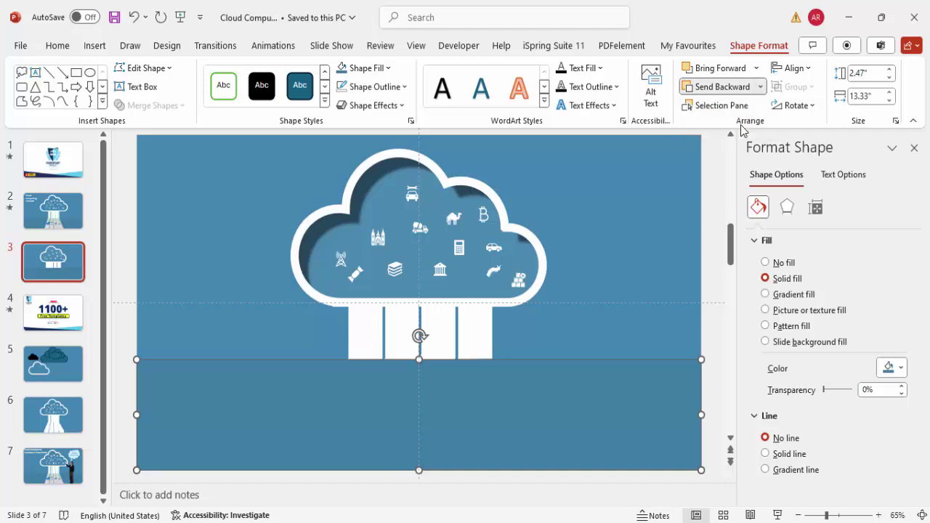
click(632, 218)
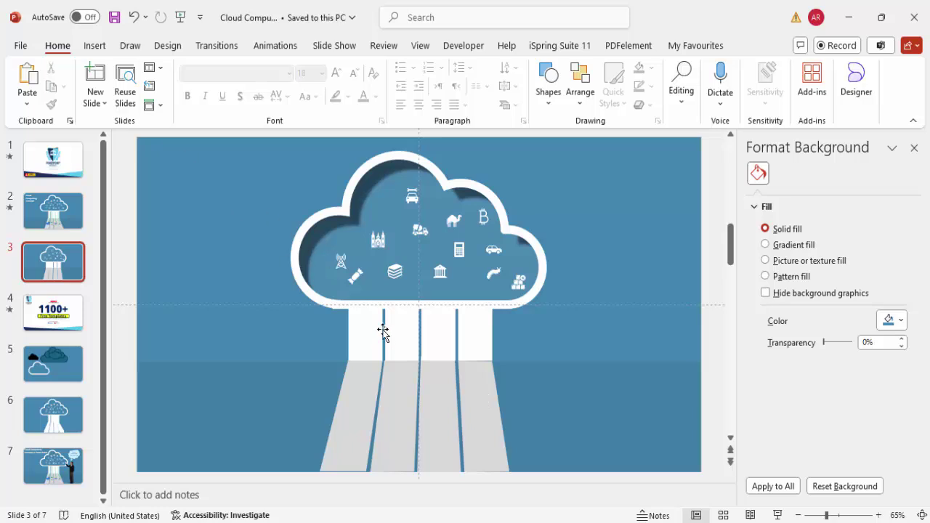
- Copy the four device icons from slide 2 and paste them onto slide 3
click(54, 212)
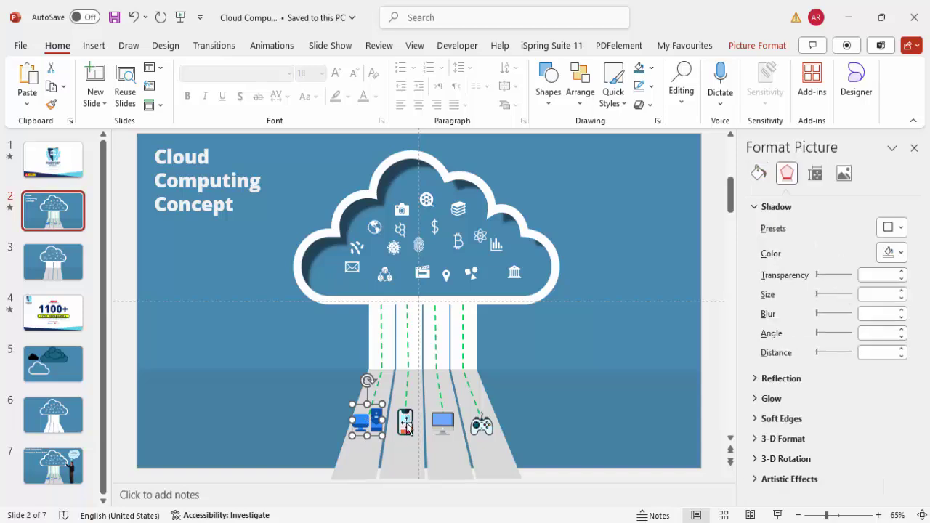
shift+click(406, 427)
shift+click(442, 421)
shift+click(481, 425)
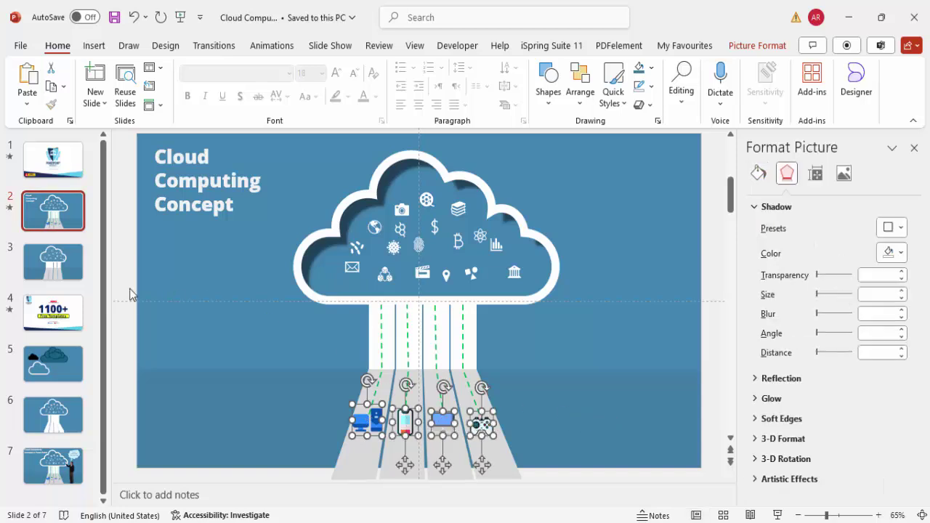
click(43, 258)
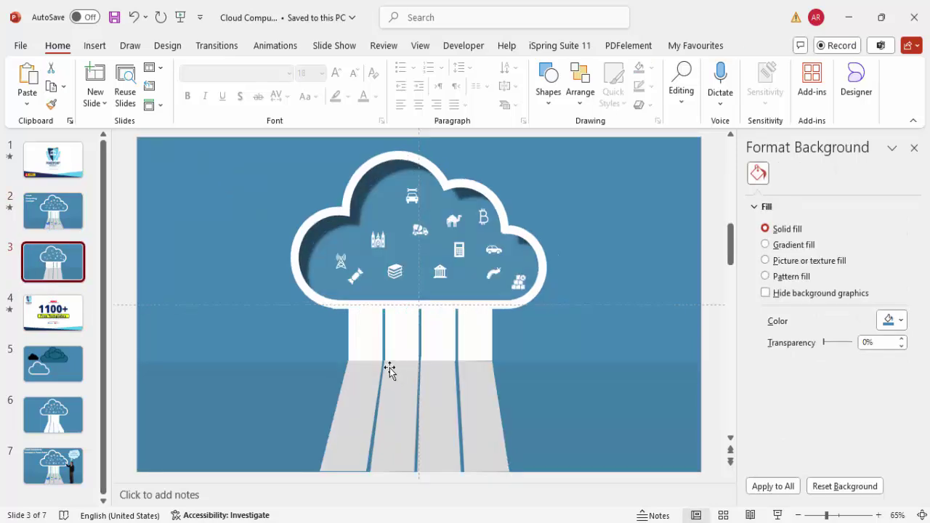
key(ctrl+v)
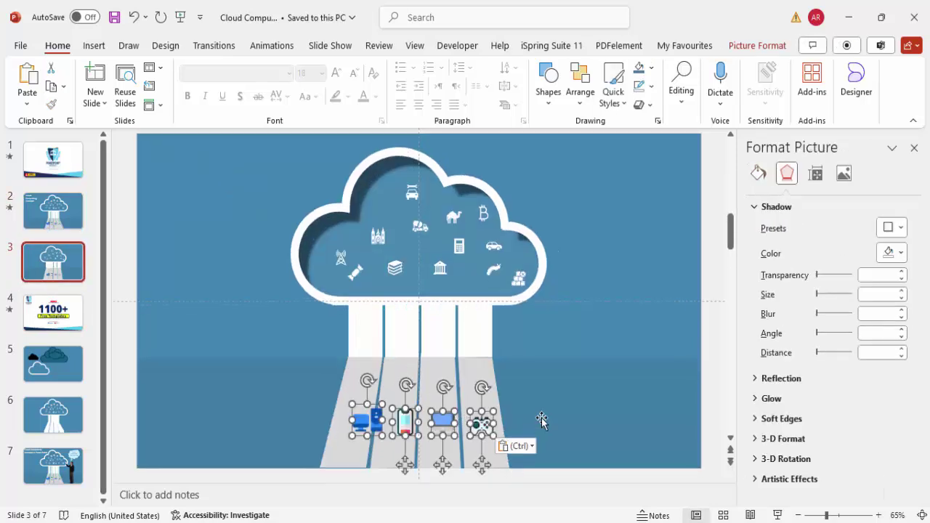
- Position the computer, phone and game-controller icons on their grey lanes
click(367, 425)
drag(369, 423, 486, 423)
click(407, 429)
click(481, 426)
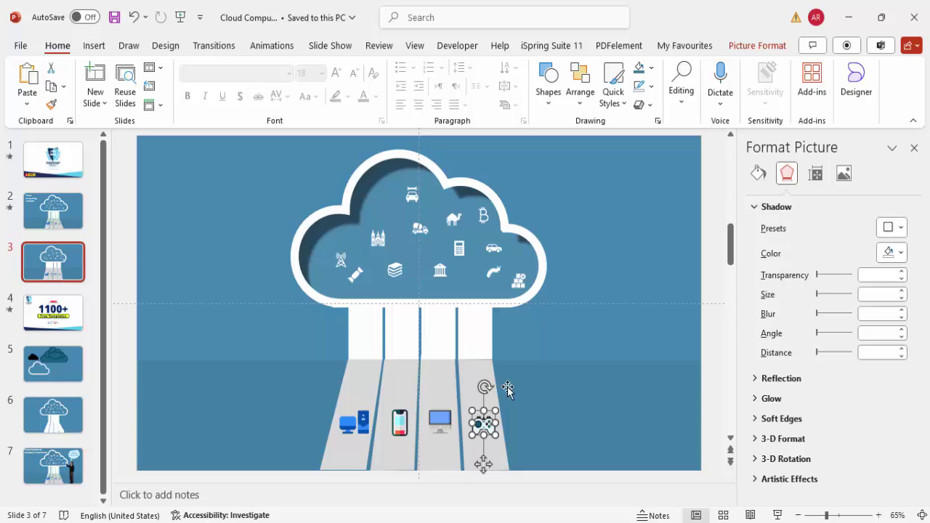
click(95, 46)
- Draw a freeform line from the first pillar's base down to the desktop PC icon
click(302, 87)
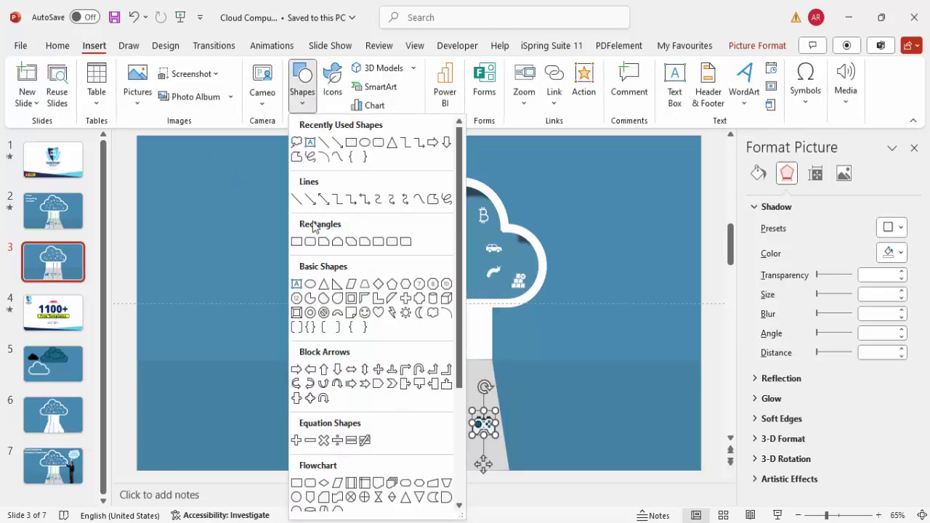
click(433, 205)
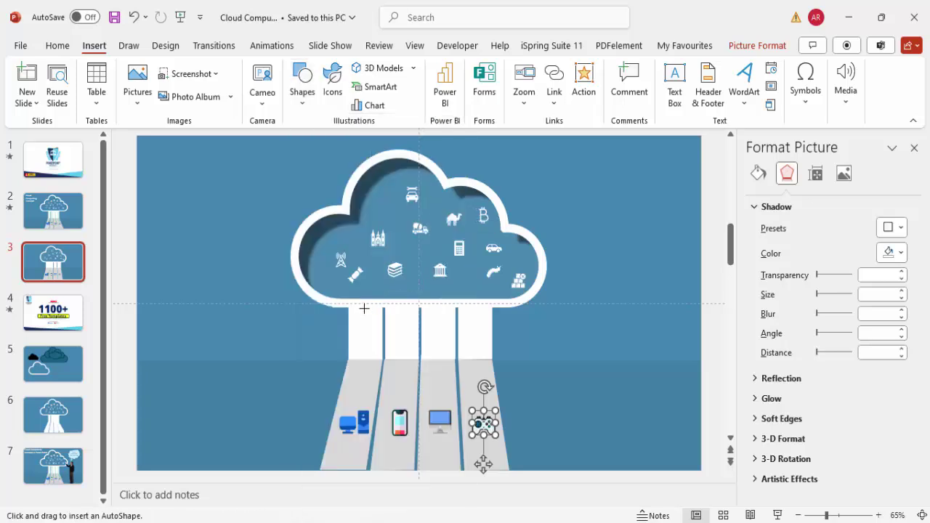
drag(362, 308, 364, 358)
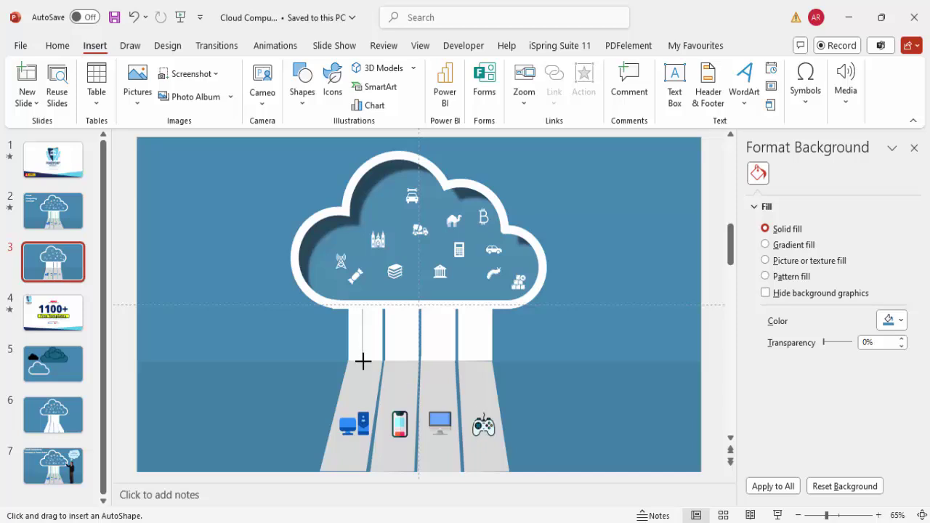
drag(354, 398, 350, 411)
drag(348, 424, 349, 424)
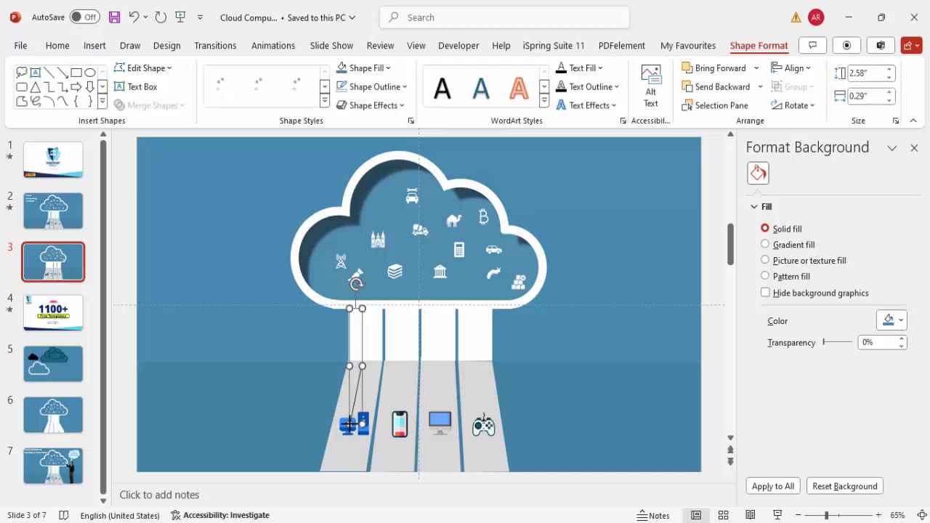
- Make the connecting line light green and dashed
click(395, 89)
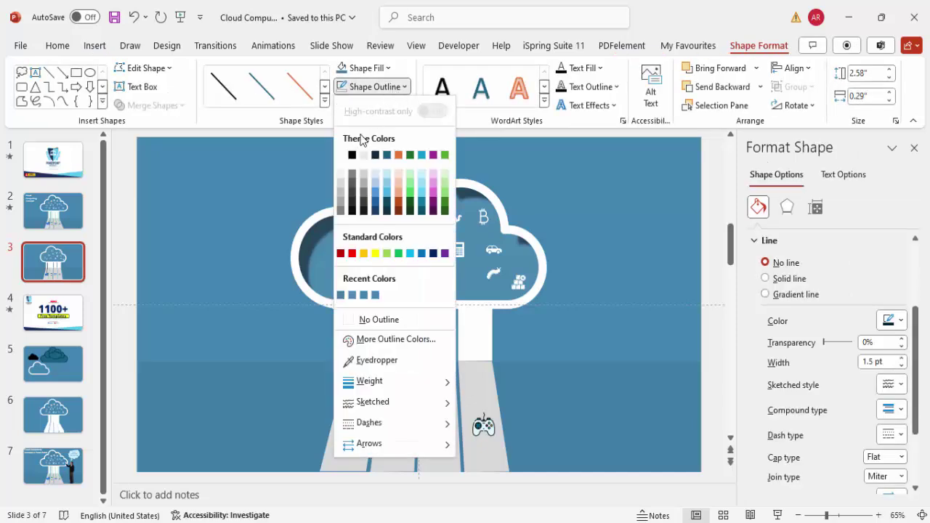
click(390, 255)
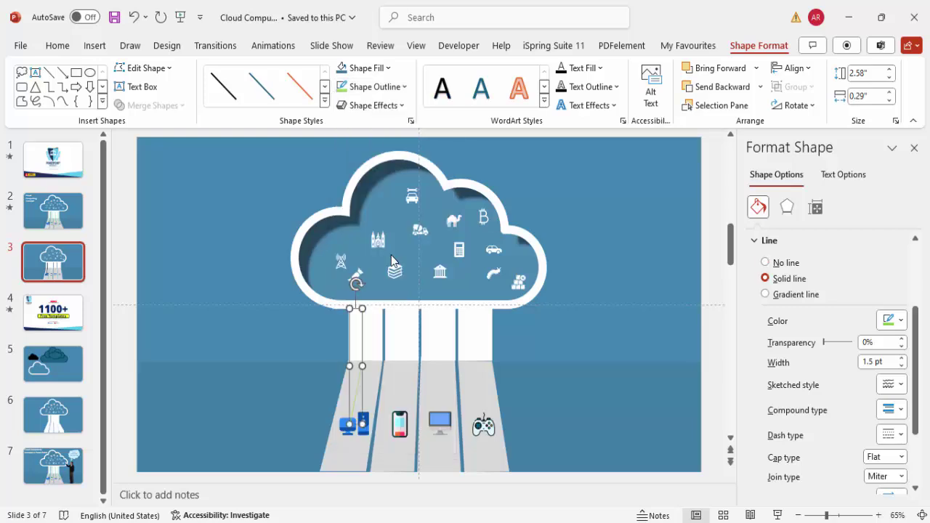
click(393, 89)
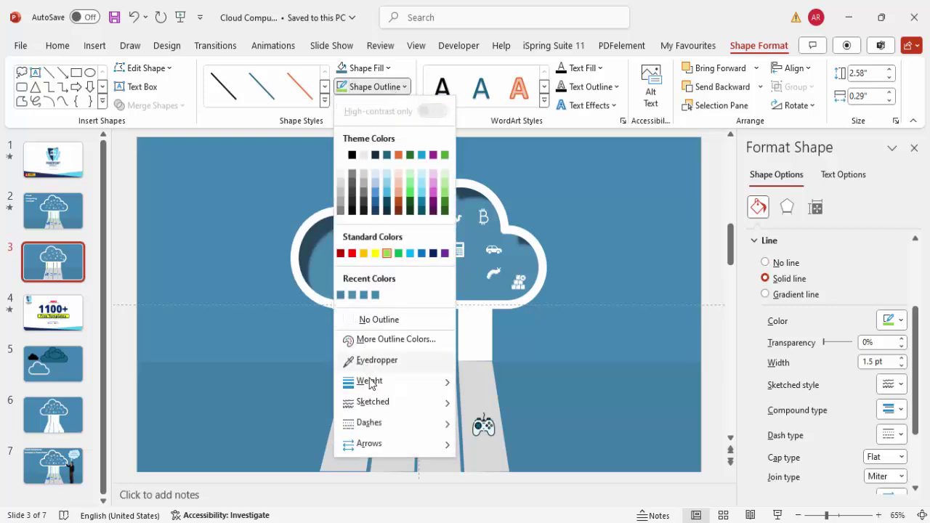
mouse_move(385, 421)
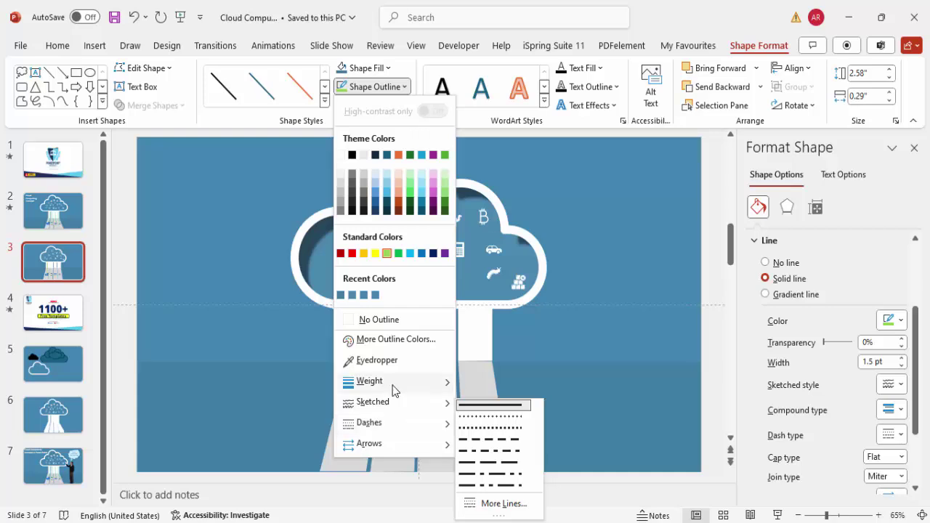
click(492, 440)
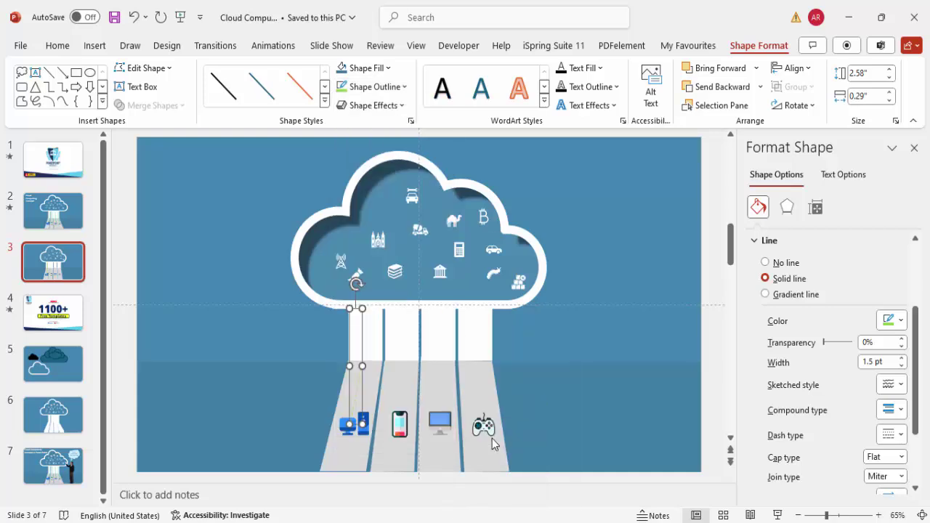
- Set the green dashed line's weight to 3 pt, then deselect everything
click(384, 90)
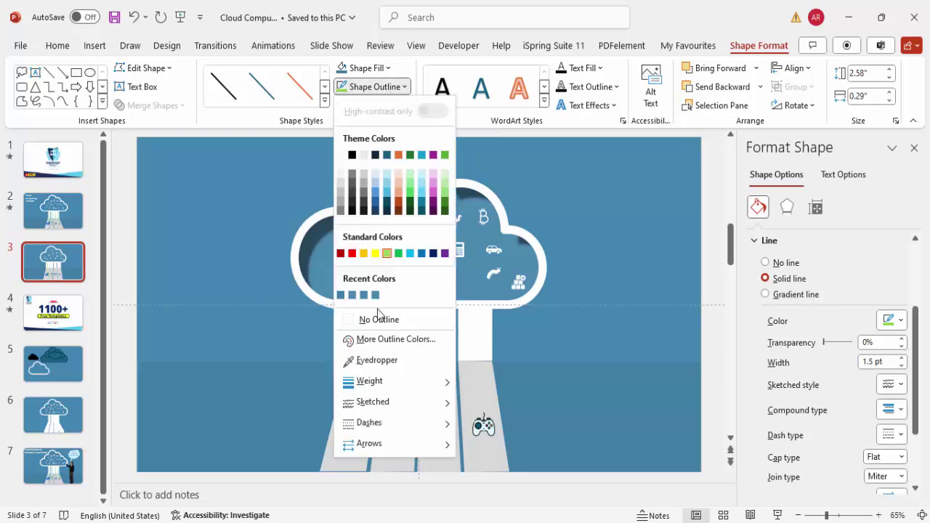
mouse_move(386, 383)
click(512, 448)
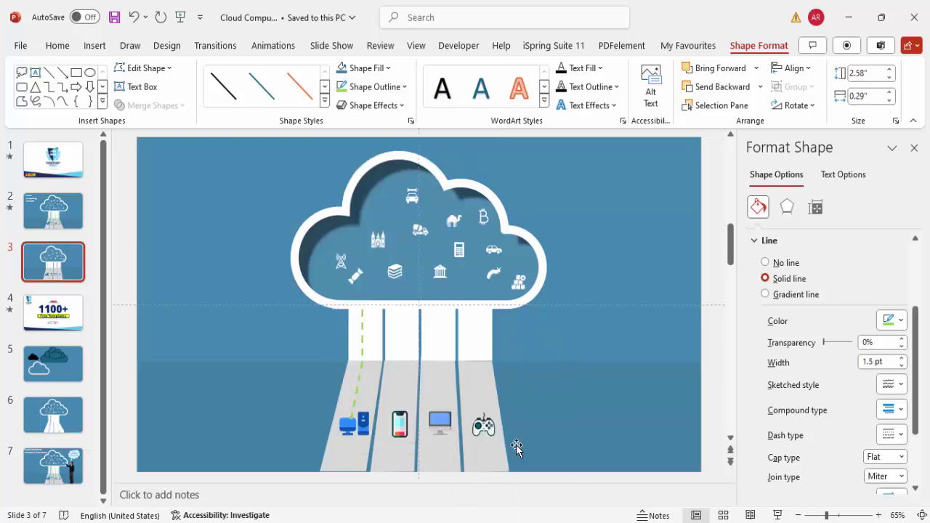
click(348, 423)
click(352, 399)
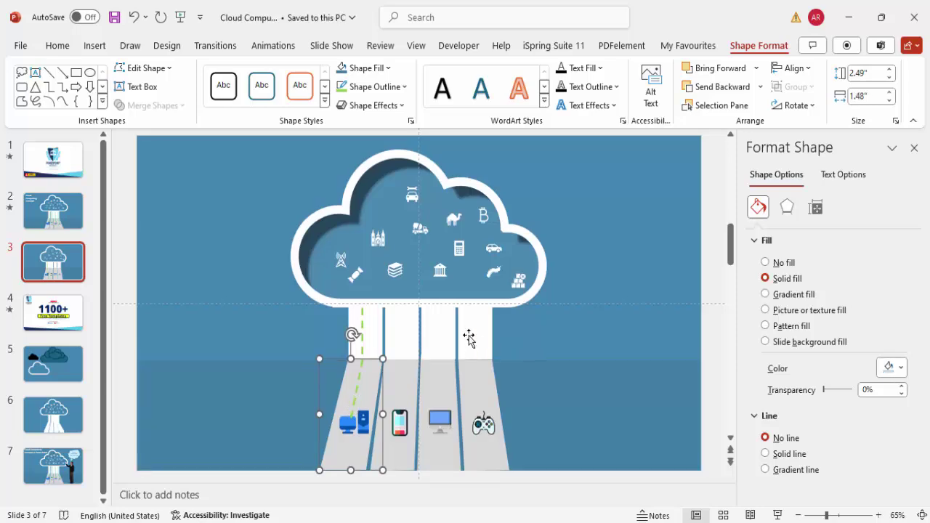
click(629, 313)
- Draw a straight line from the cloud's bottom edge down to the phone icon
click(95, 45)
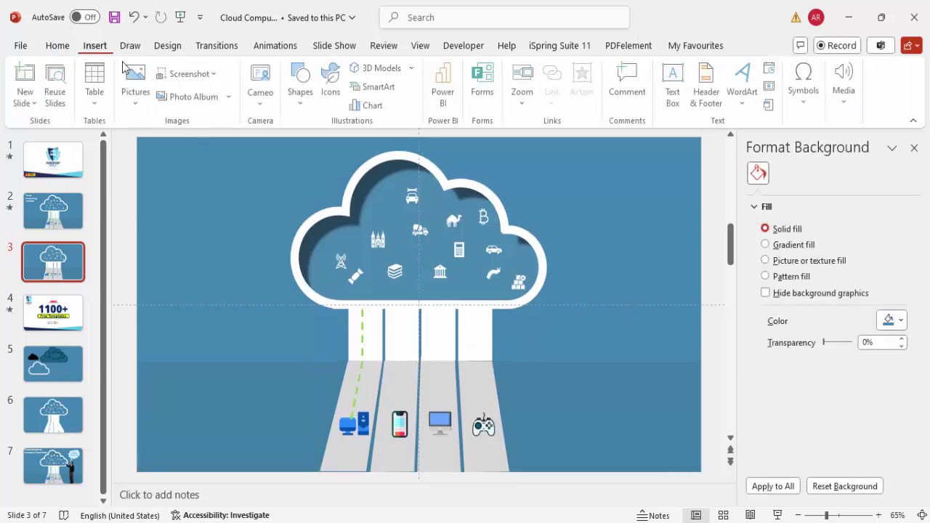
click(308, 98)
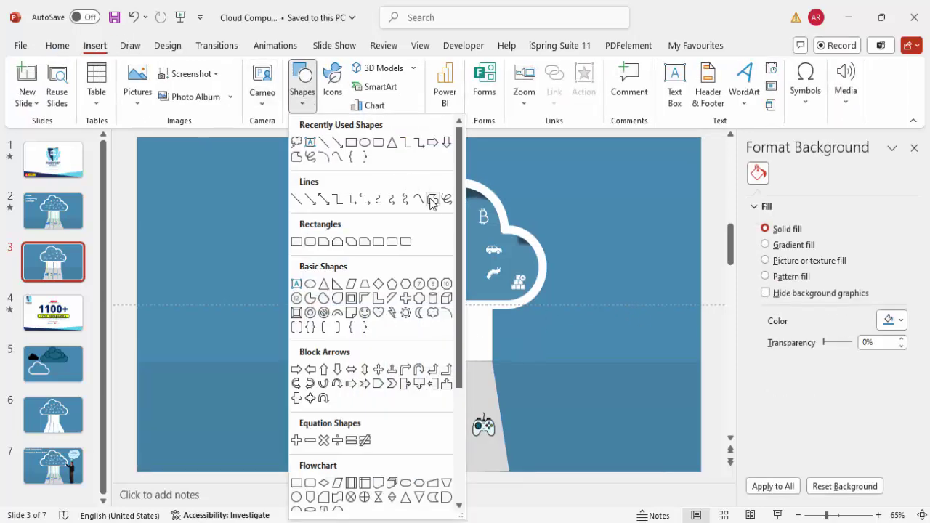
click(431, 204)
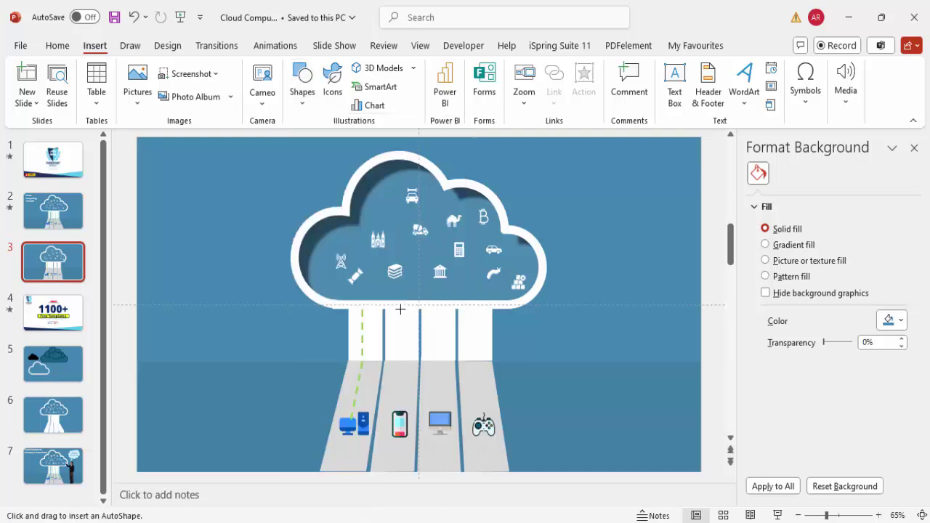
drag(402, 349, 399, 357)
drag(400, 360, 400, 414)
drag(400, 416, 399, 417)
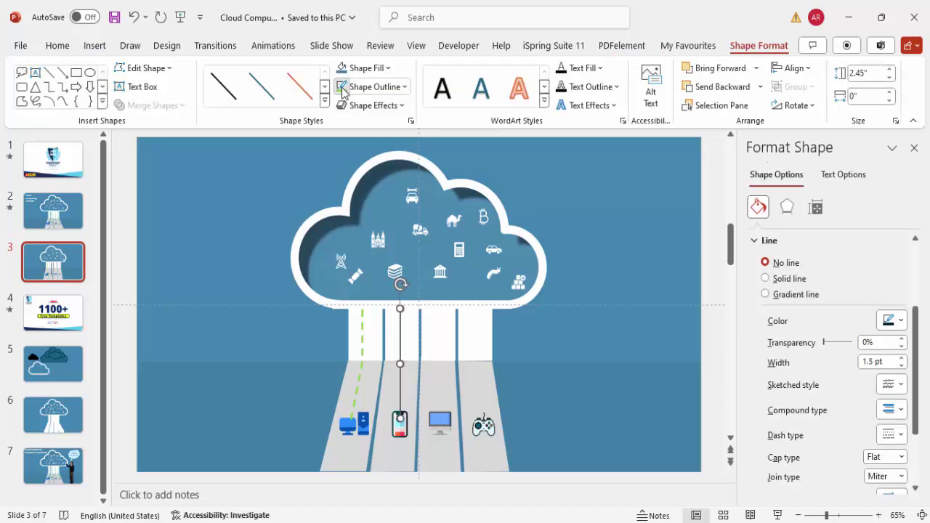
click(361, 328)
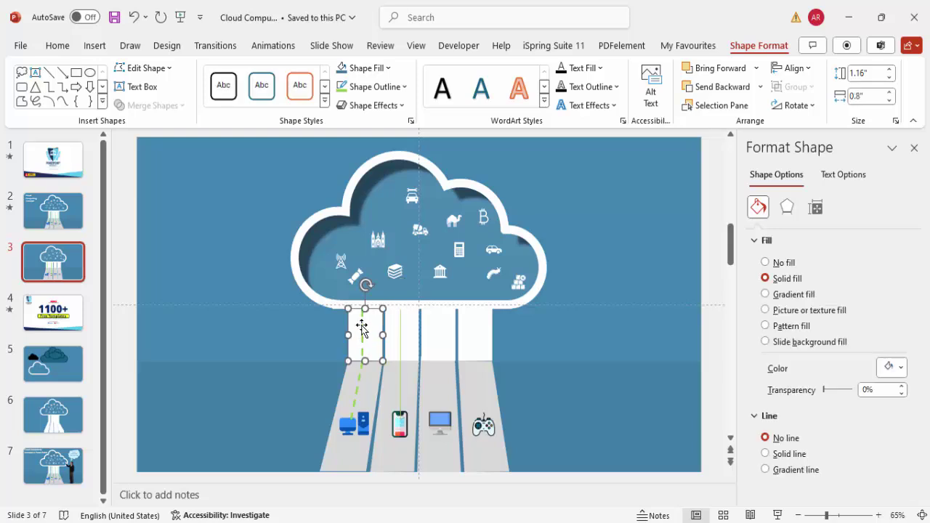
click(359, 379)
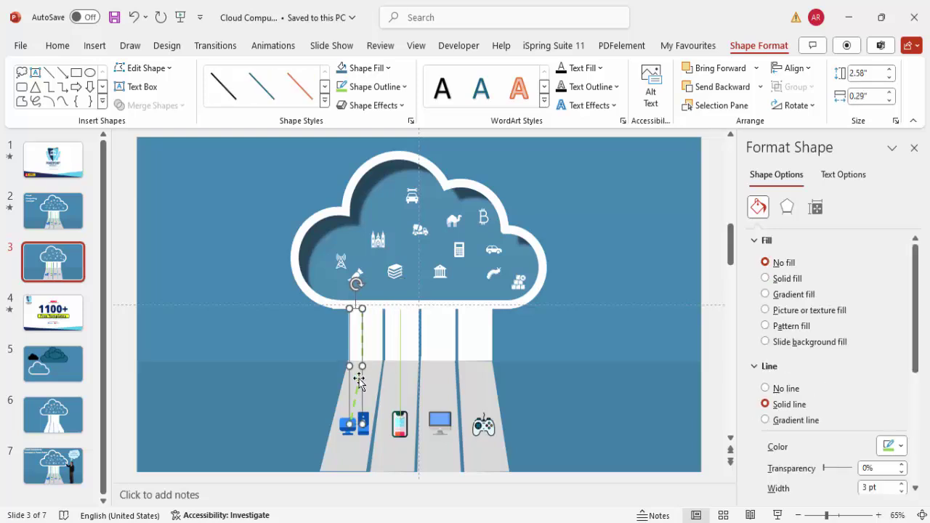
- Copy the dashed line's format, undo the stray paste on the lane, and select the phone line
click(53, 48)
click(51, 106)
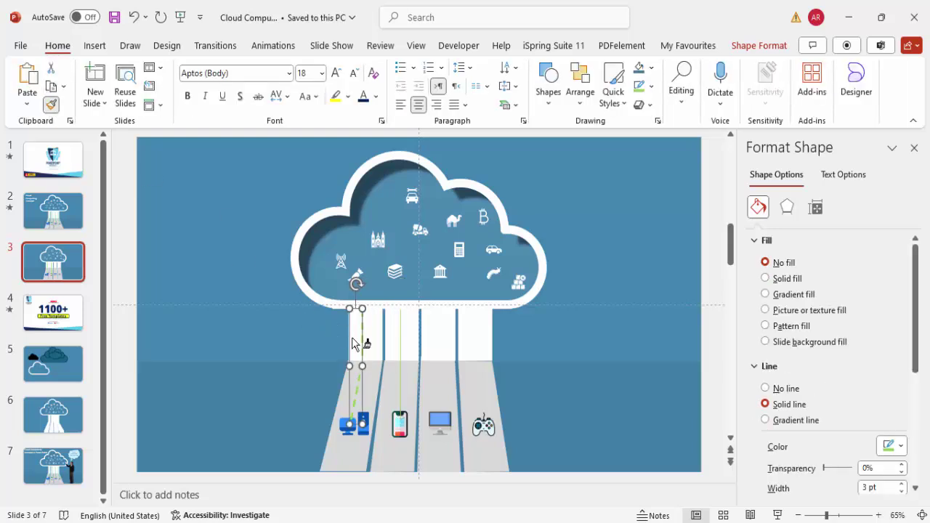
click(405, 381)
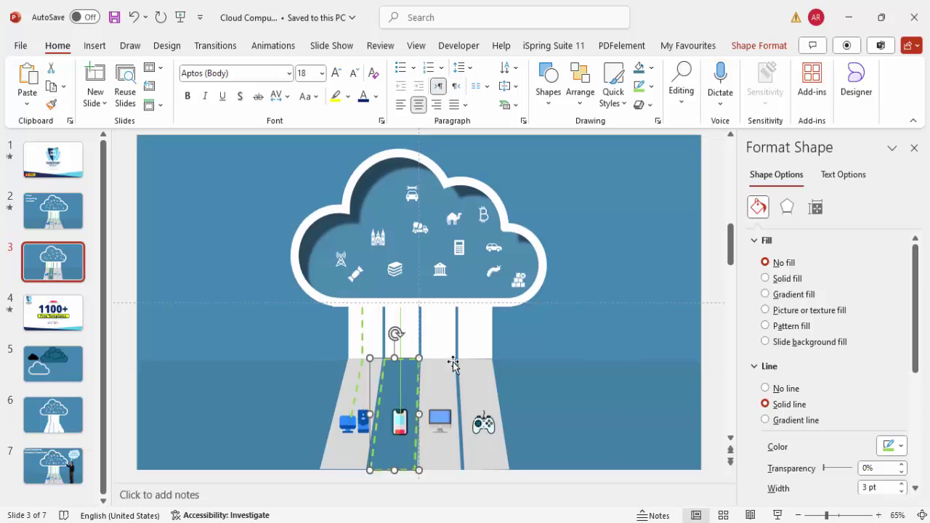
key(ctrl+z)
click(401, 317)
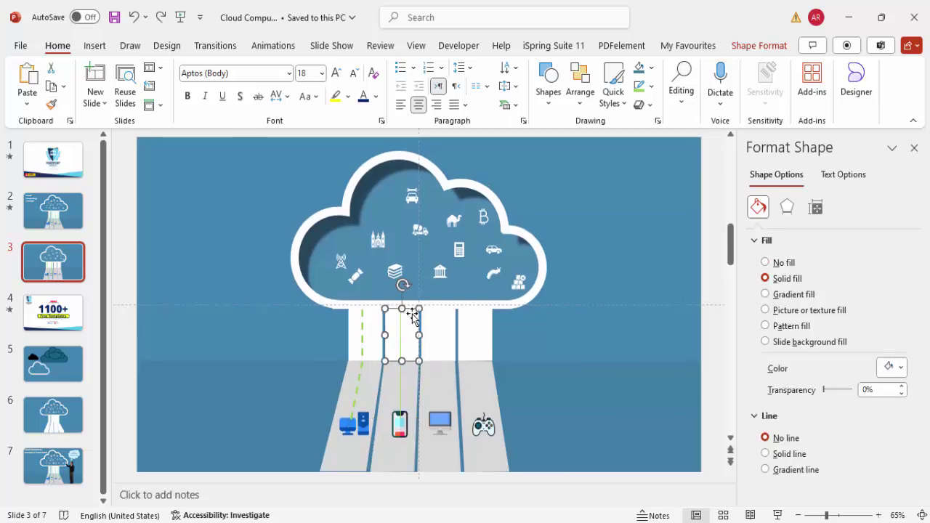
click(400, 375)
click(400, 310)
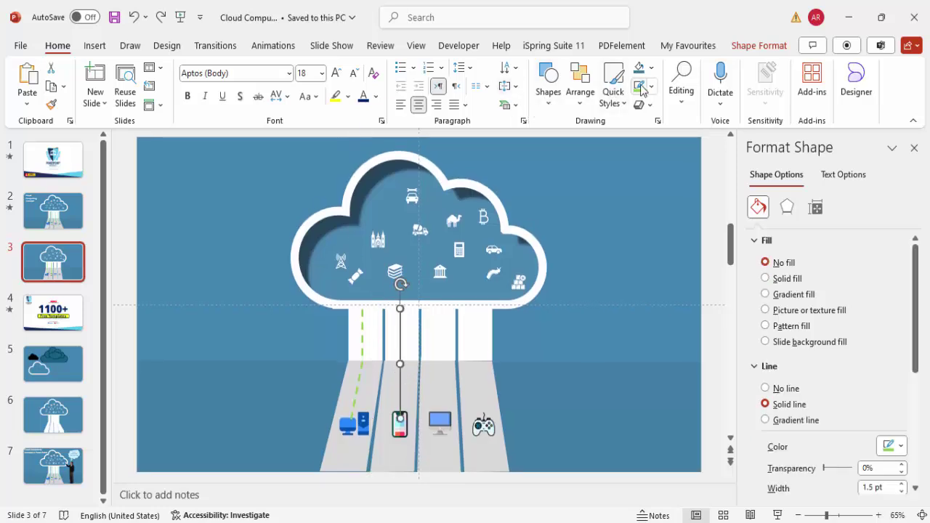
- Give the phone line a 3 pt weight and a dashed style
click(758, 45)
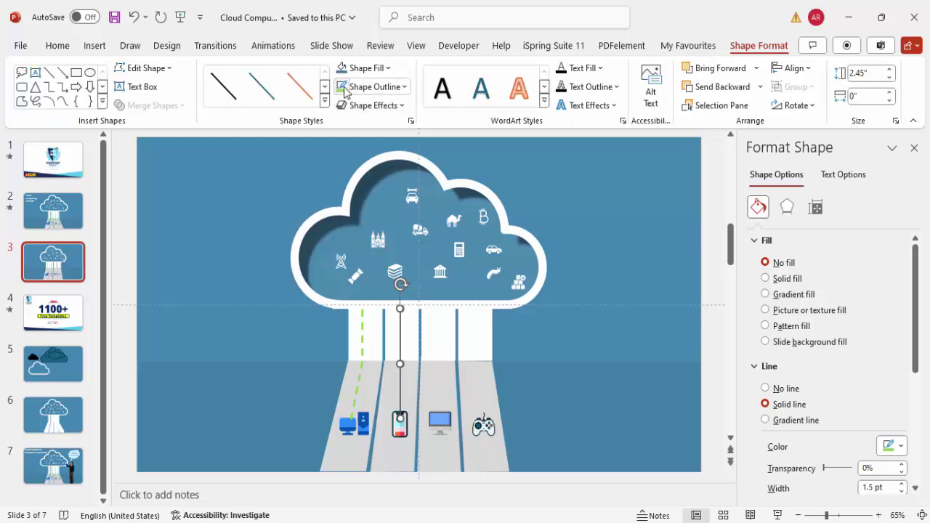
click(361, 87)
mouse_move(379, 382)
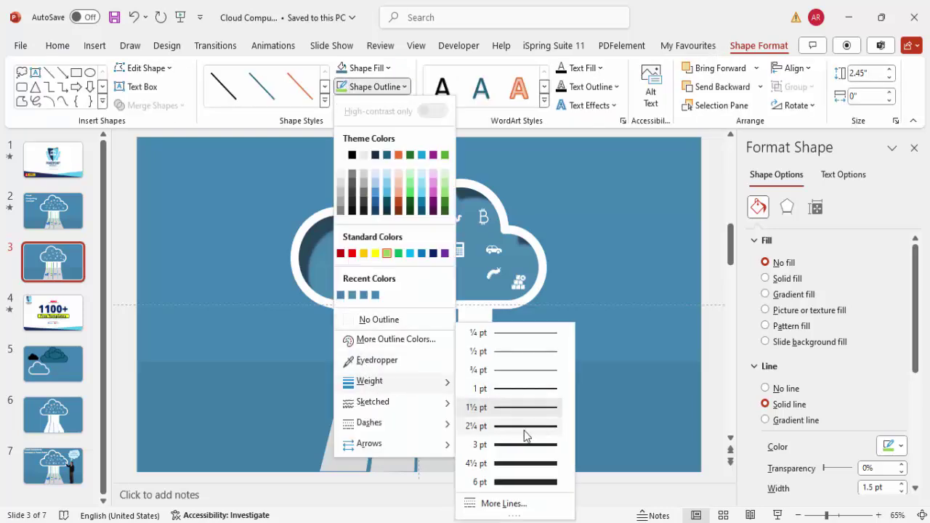
click(524, 439)
click(374, 87)
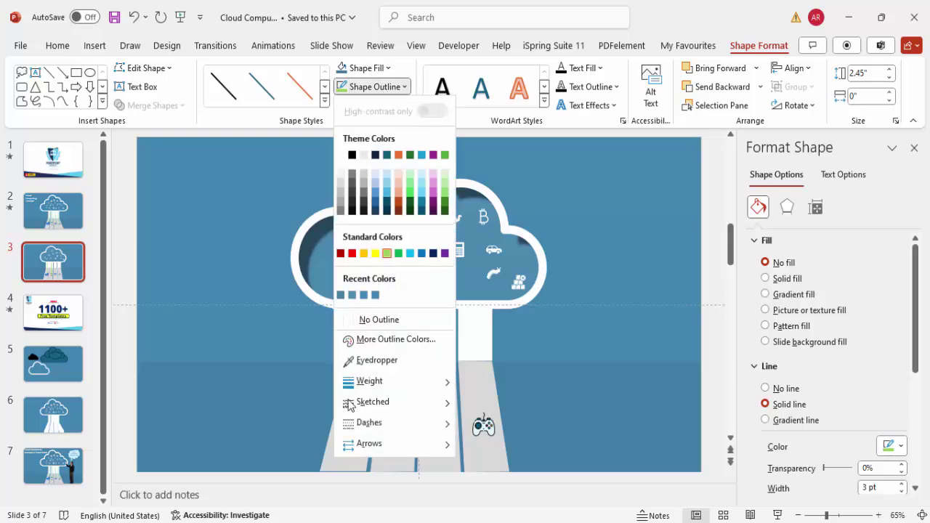
mouse_move(388, 401)
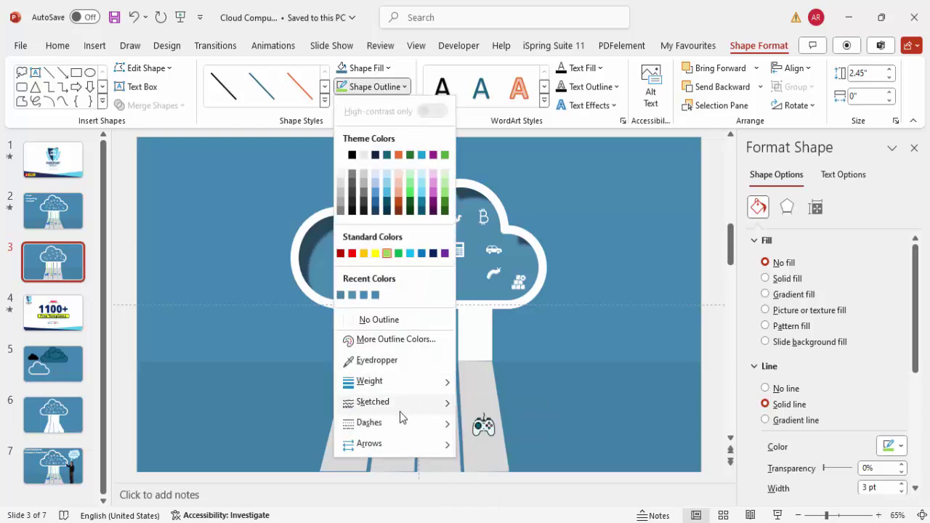
mouse_move(396, 427)
click(498, 440)
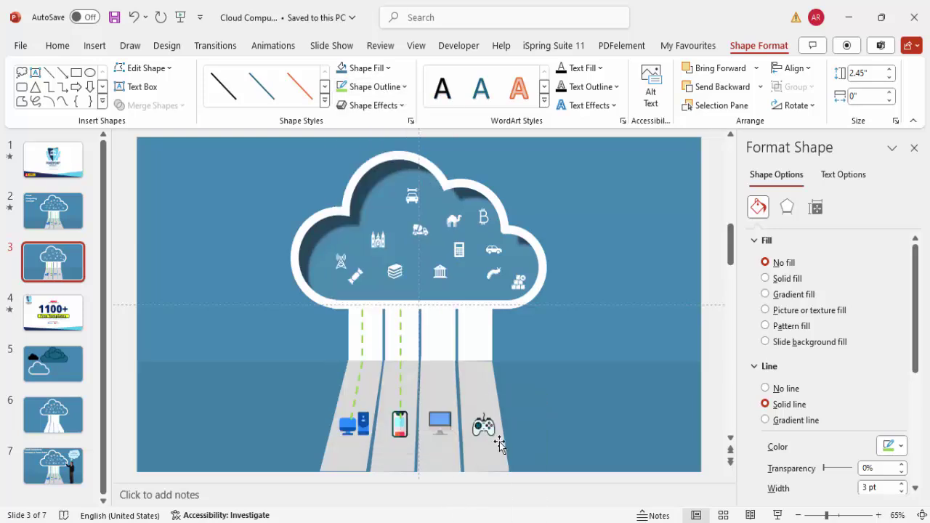
click(545, 378)
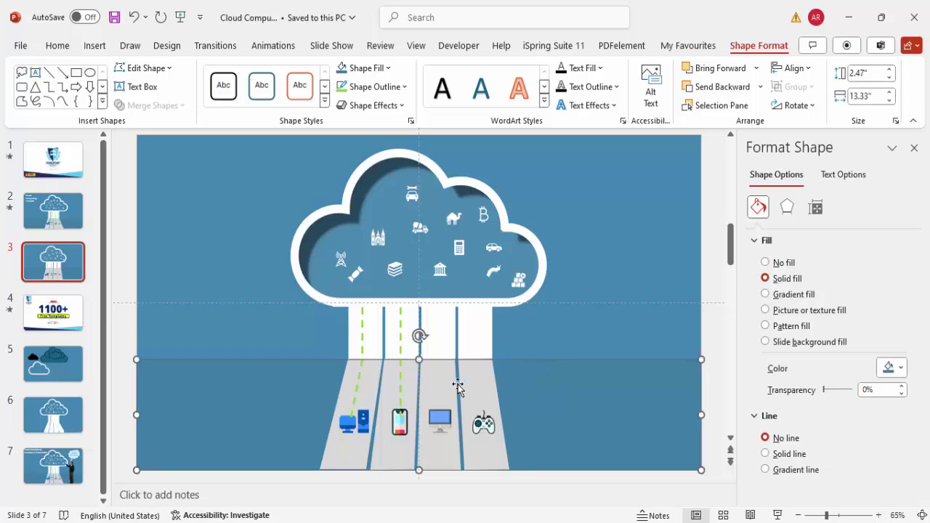
- Duplicate the phone's dashed line into the third lane, then deselect to review the slide
key(Delete)
click(399, 329)
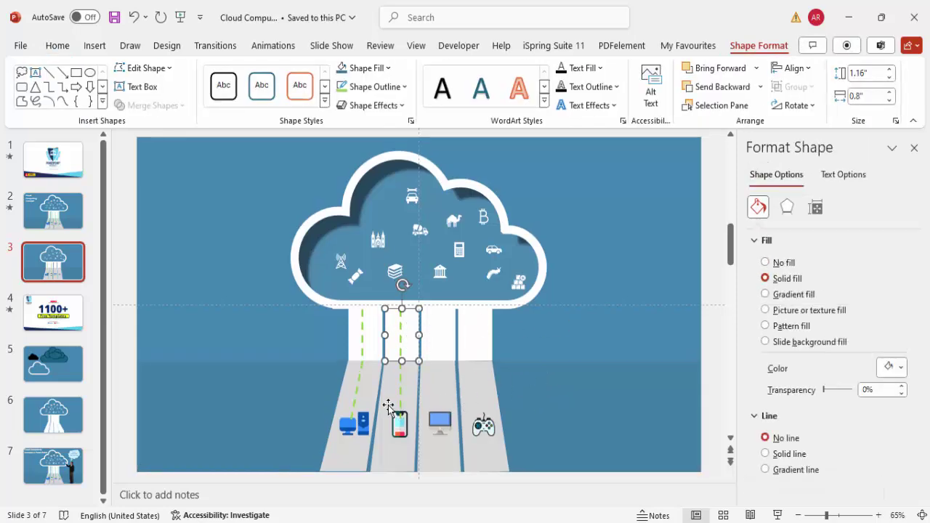
click(403, 393)
click(401, 350)
click(402, 380)
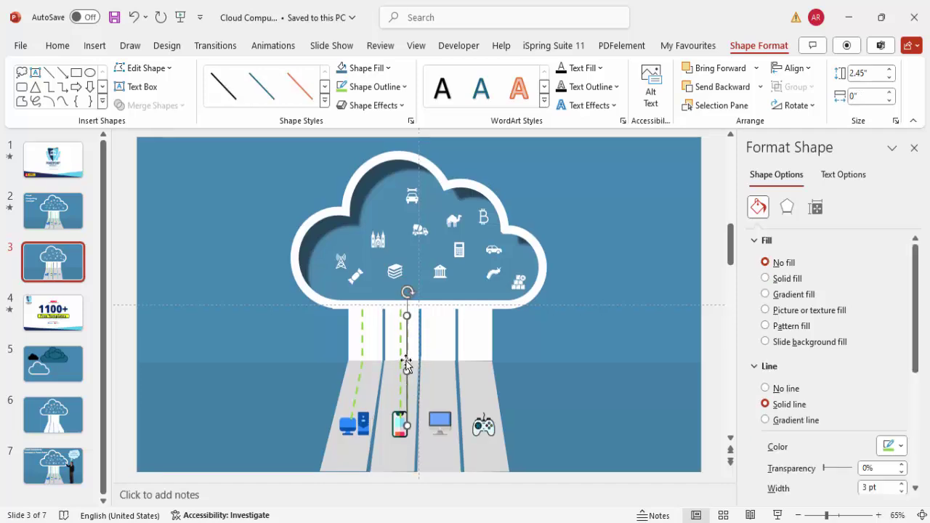
drag(406, 356, 474, 332)
click(518, 384)
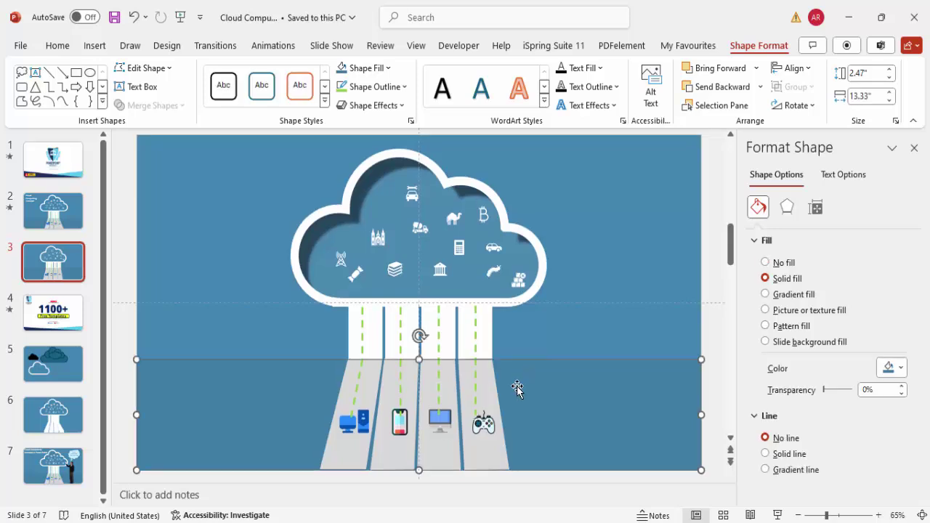
click(593, 332)
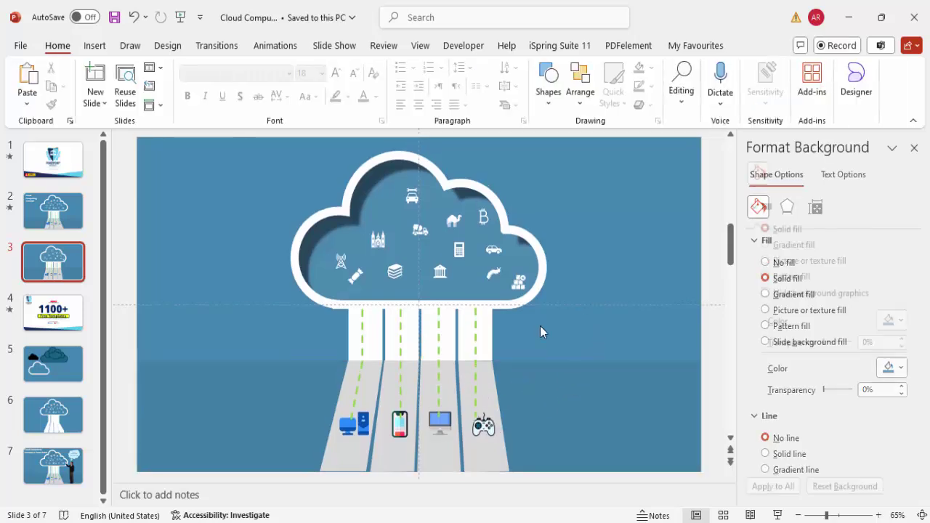